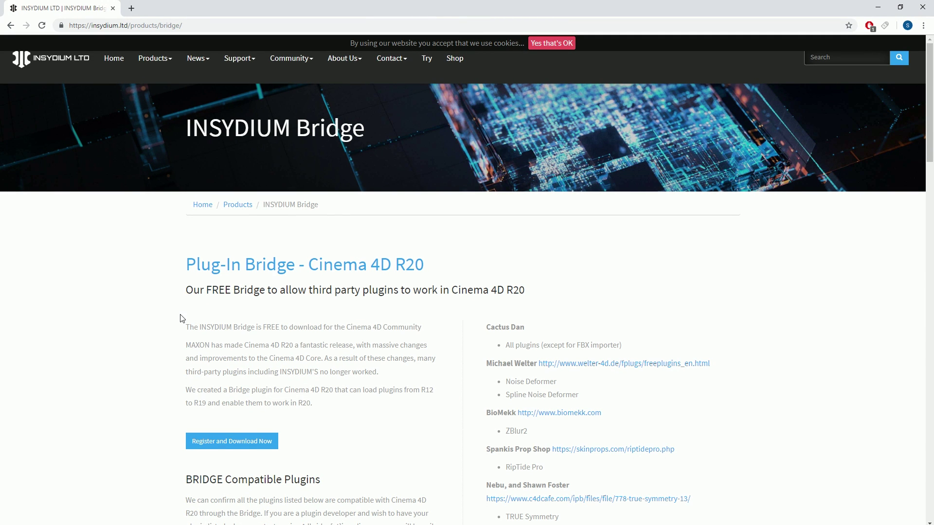
Leave the empty Cinema 4D scene and show the R20 plugins folder with its 11 plugin folders.
scroll(179, 316, down, 3)
scroll(143, 304, down, 15)
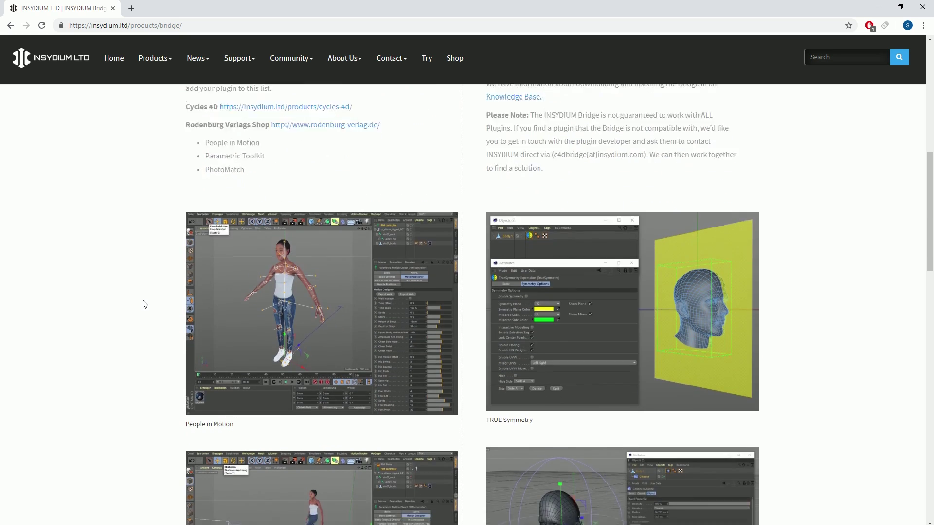
scroll(141, 307, up, 20)
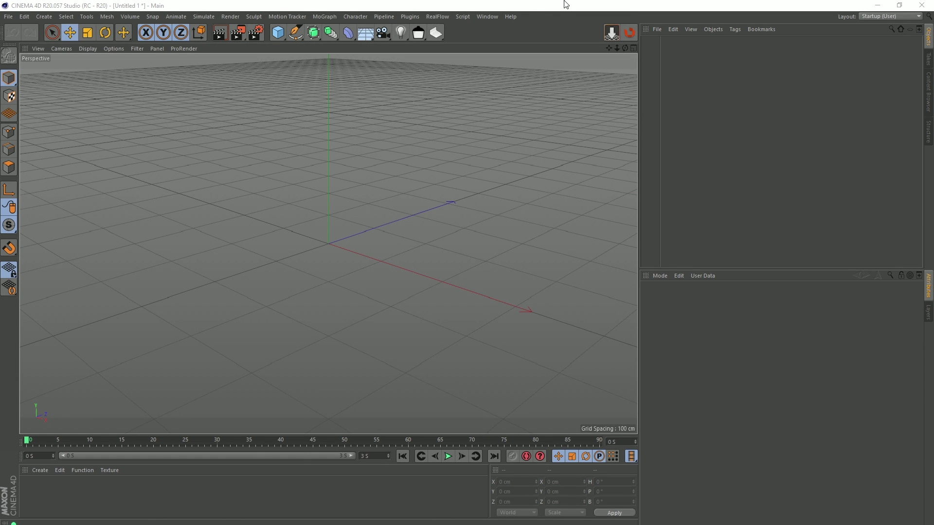
mouse_move(393, 518)
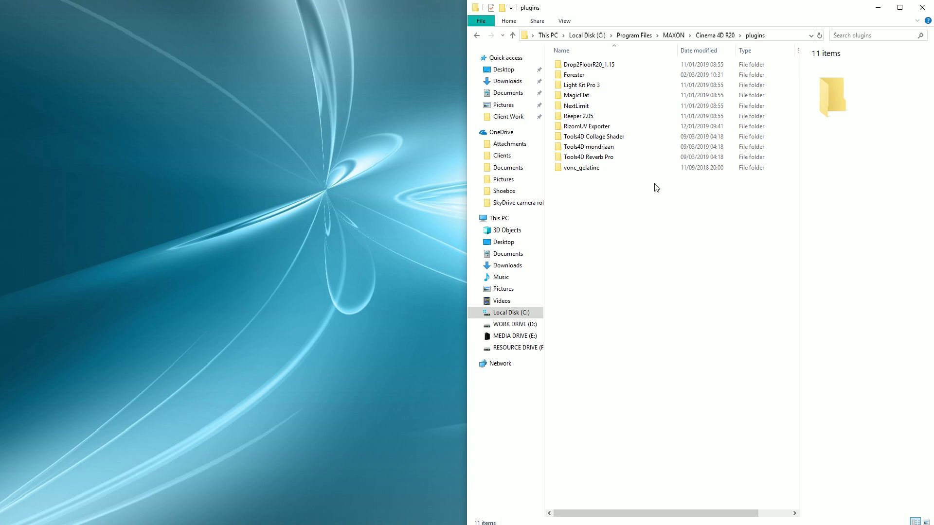
Point out the Tools4D Collage Shader, mondriaan and Reverb Pro folders, then return to Cinema 4D R20.
click(612, 138)
click(597, 147)
click(595, 160)
click(596, 147)
click(603, 138)
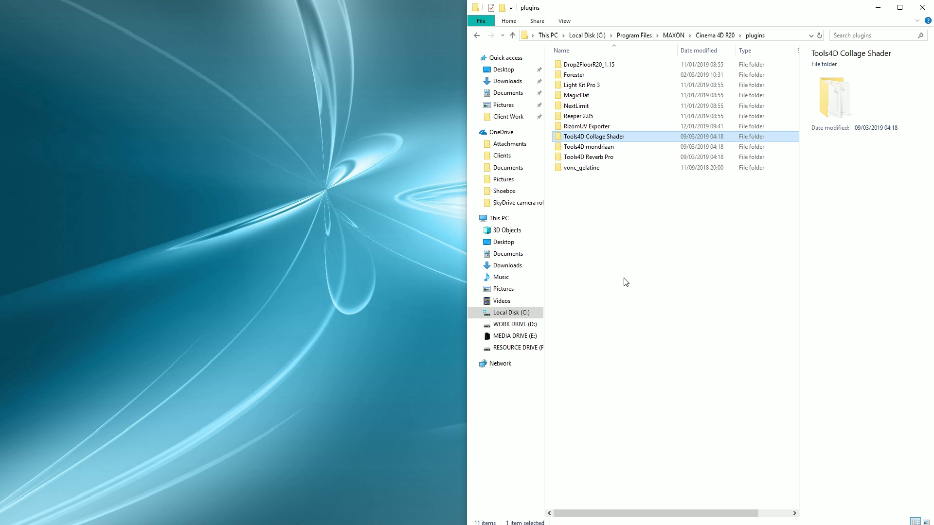
click(602, 148)
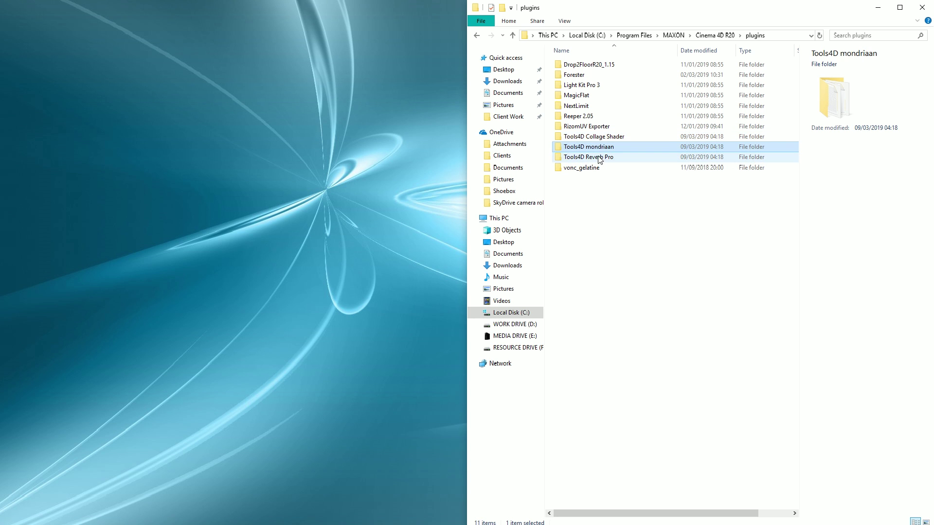
click(598, 159)
click(593, 257)
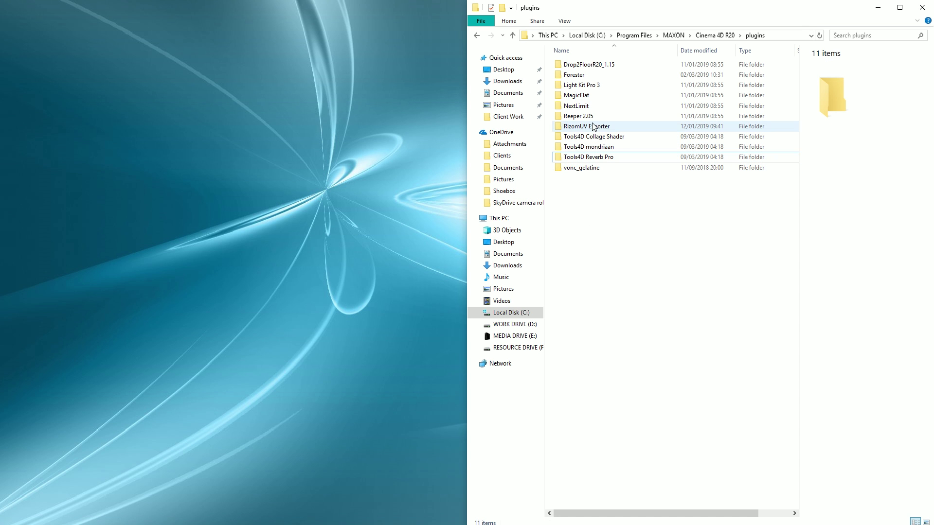
mouse_move(489, 523)
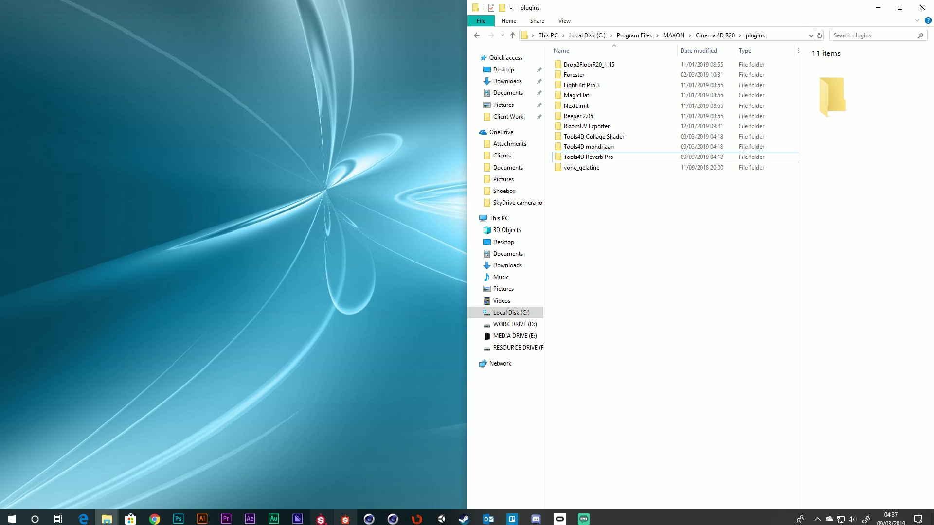
click(393, 520)
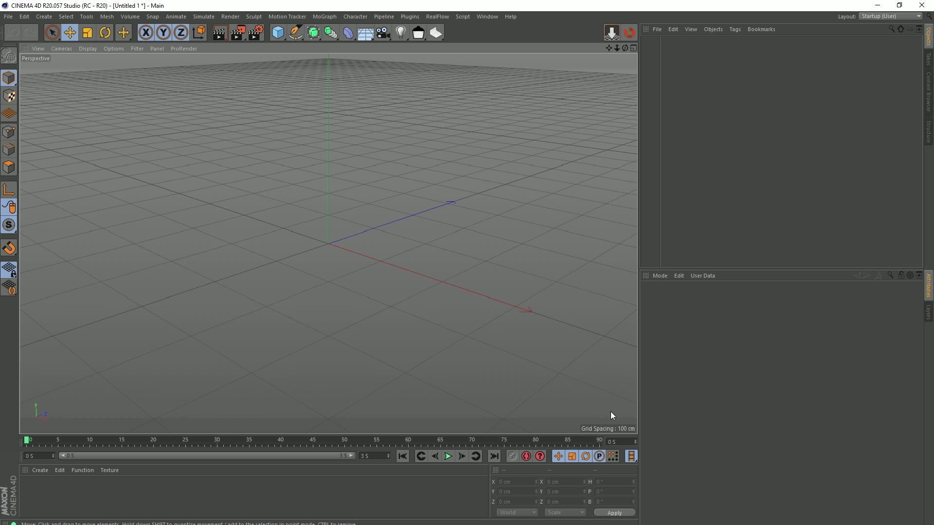
Create material Mat and inspect its Texture shader list in the Material Editor.
double_click(54, 501)
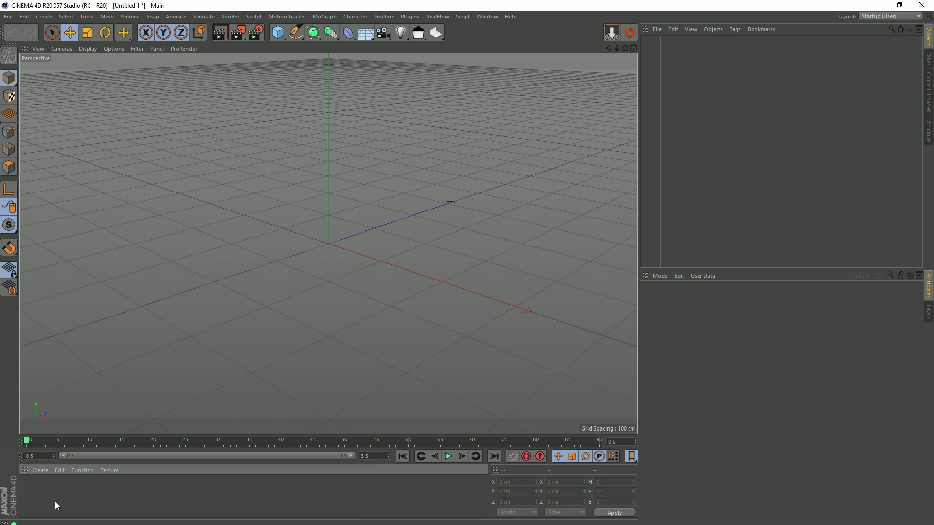
double_click(29, 489)
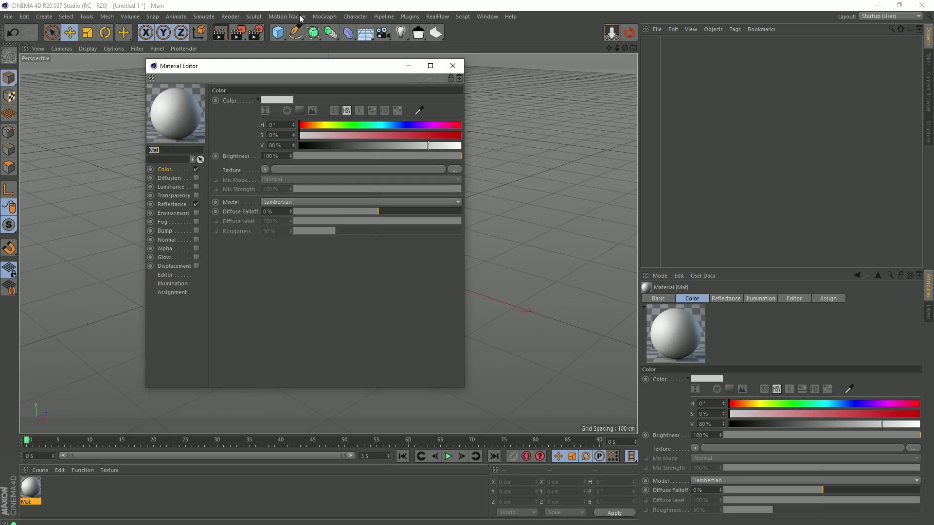
drag(296, 70, 398, 91)
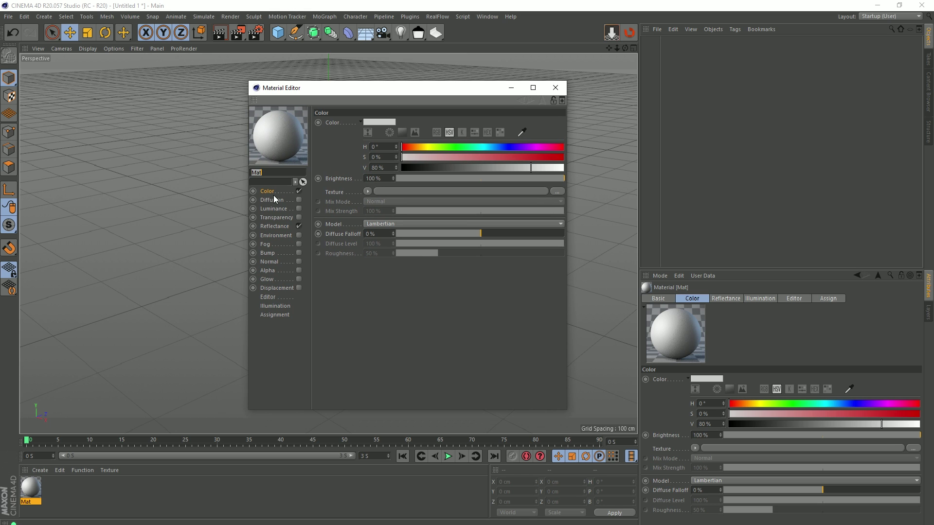
click(368, 191)
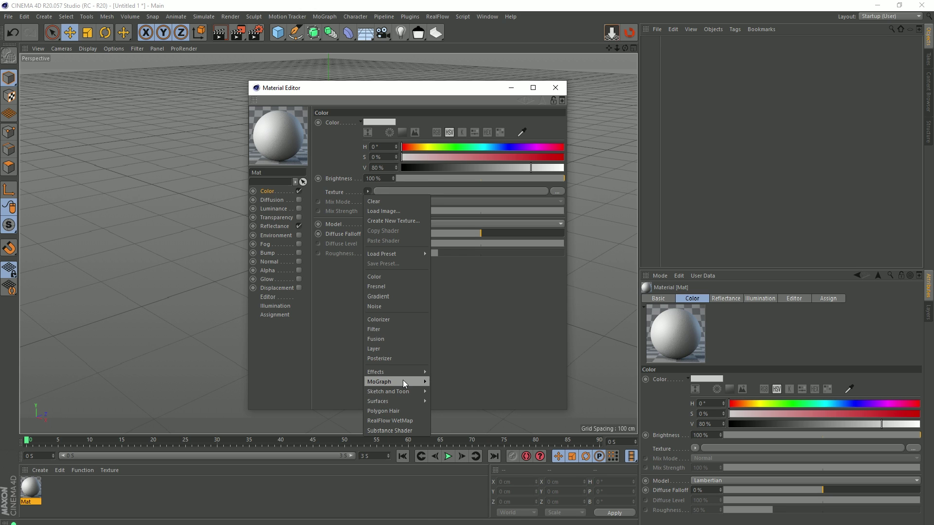
click(488, 311)
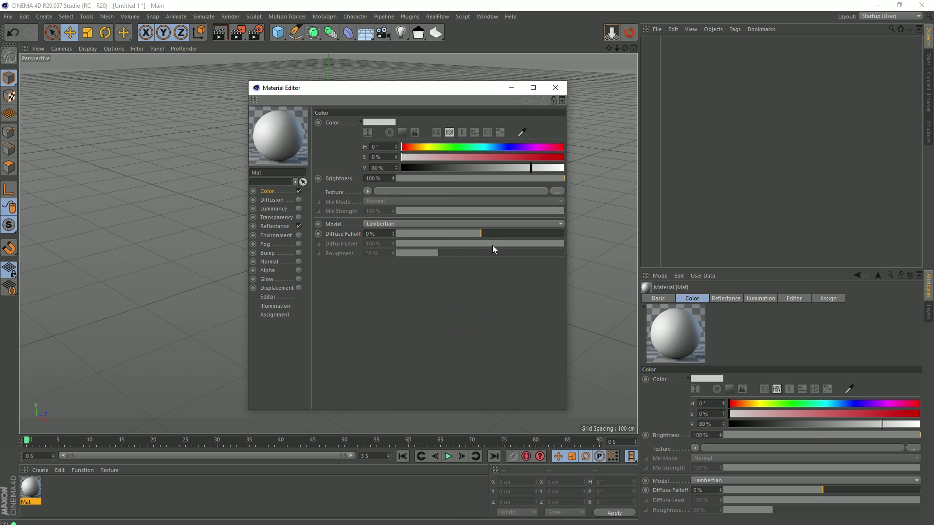
Add a Cube and browse its tag categories in the Object Manager's context menu.
click(555, 88)
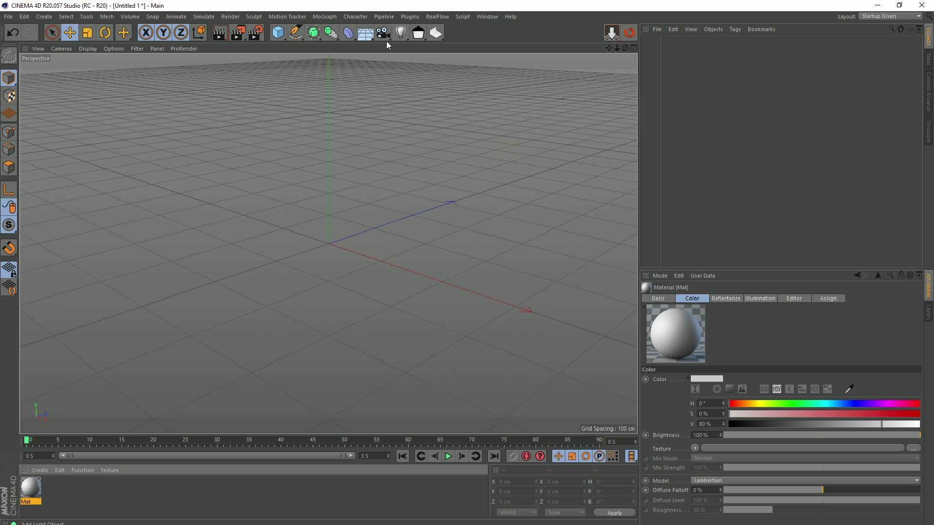
click(278, 33)
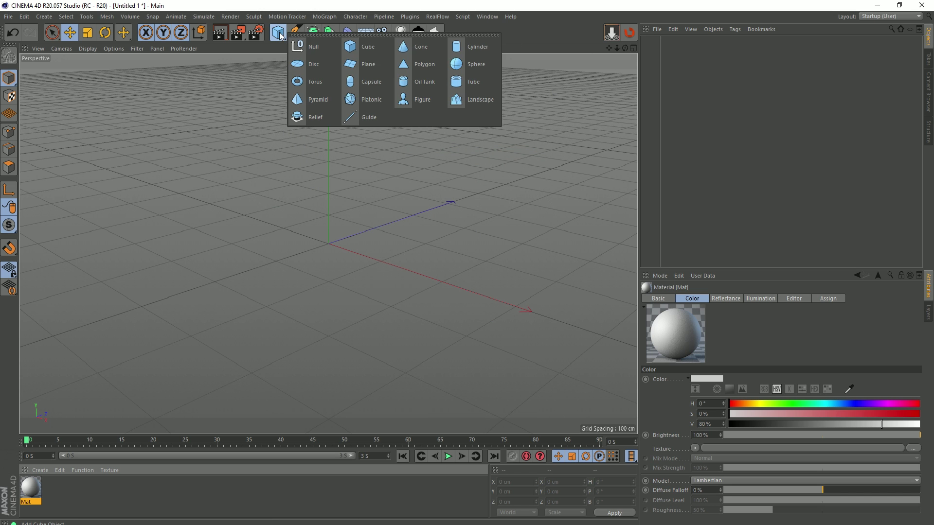
click(362, 46)
right_click(661, 42)
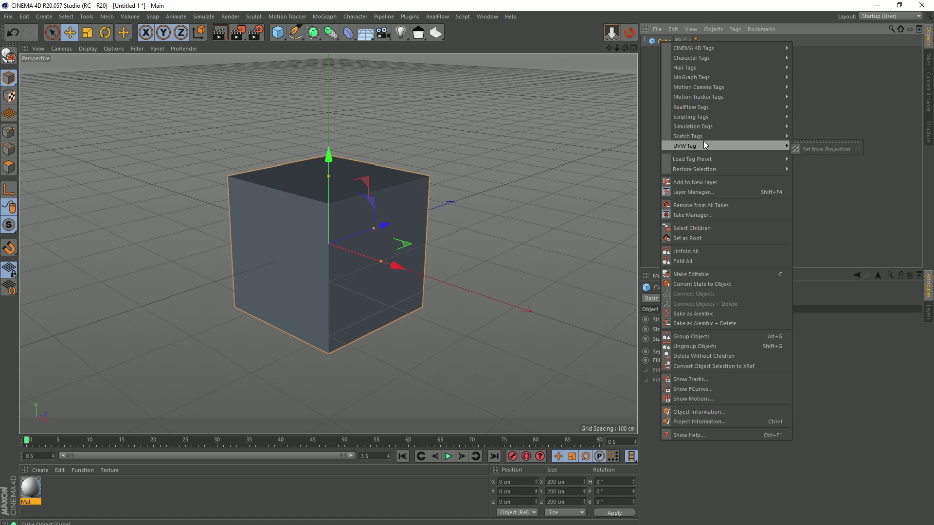
mouse_move(681, 148)
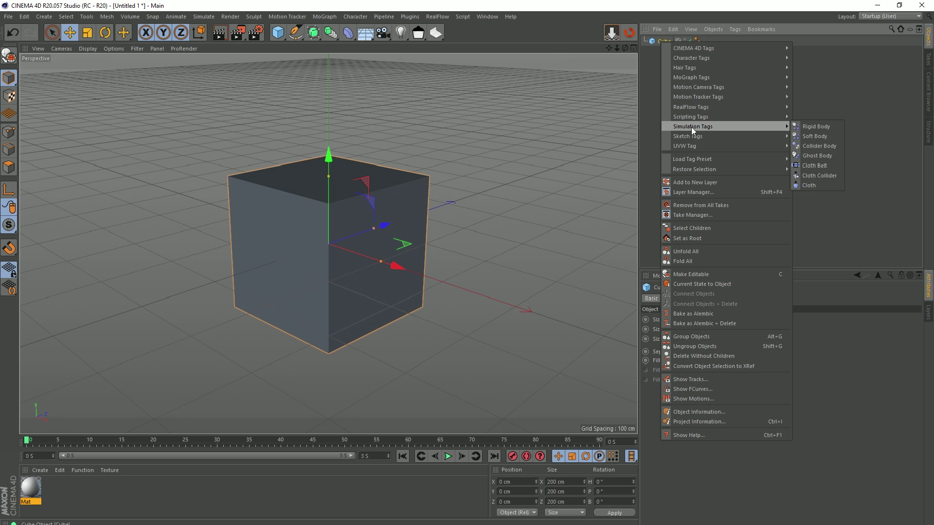
Dismiss the tag list and quit Cinema 4D without saving the untitled scene.
click(607, 4)
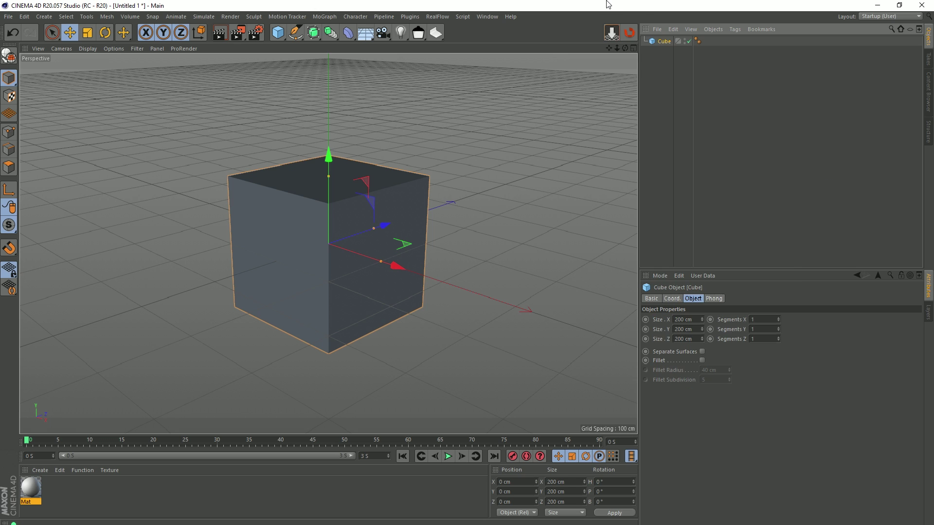
click(662, 73)
click(665, 42)
click(922, 6)
click(482, 307)
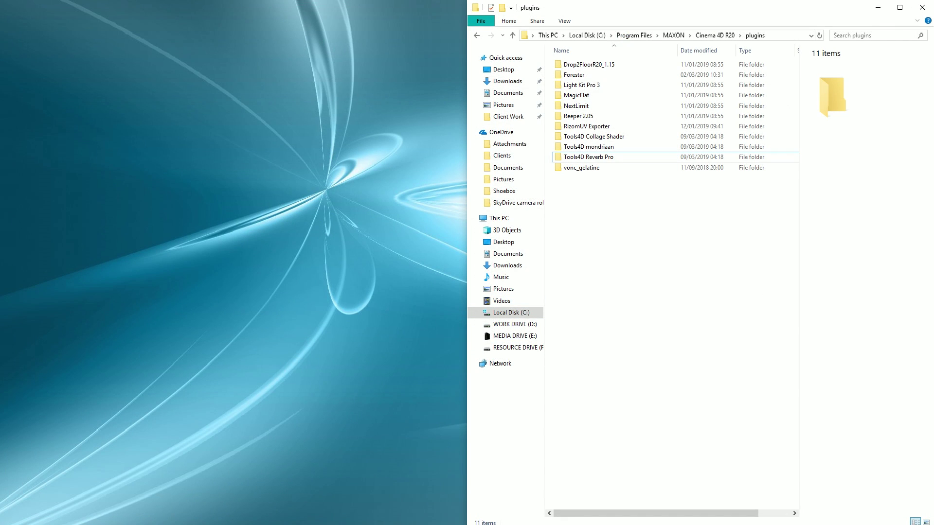
key(alt+Tab)
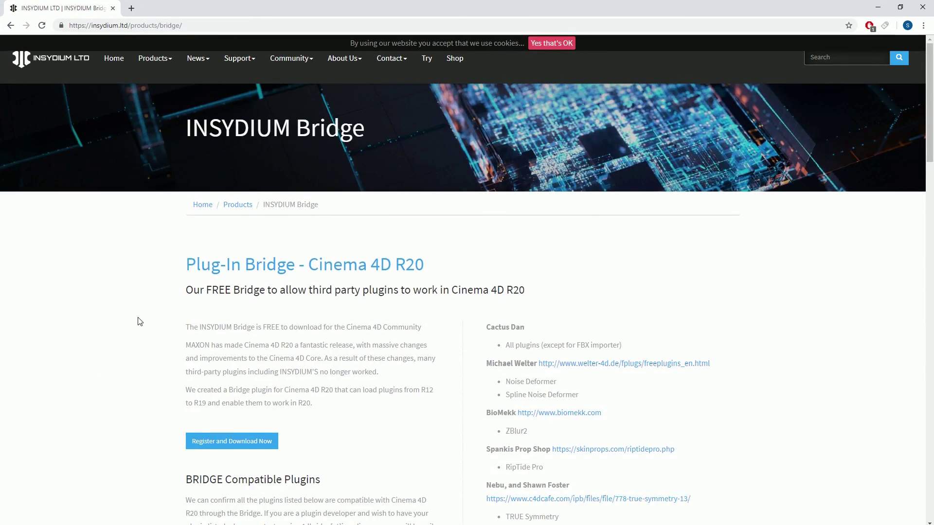
scroll(140, 322, down, 3)
key(super+Down)
key(super+Down)
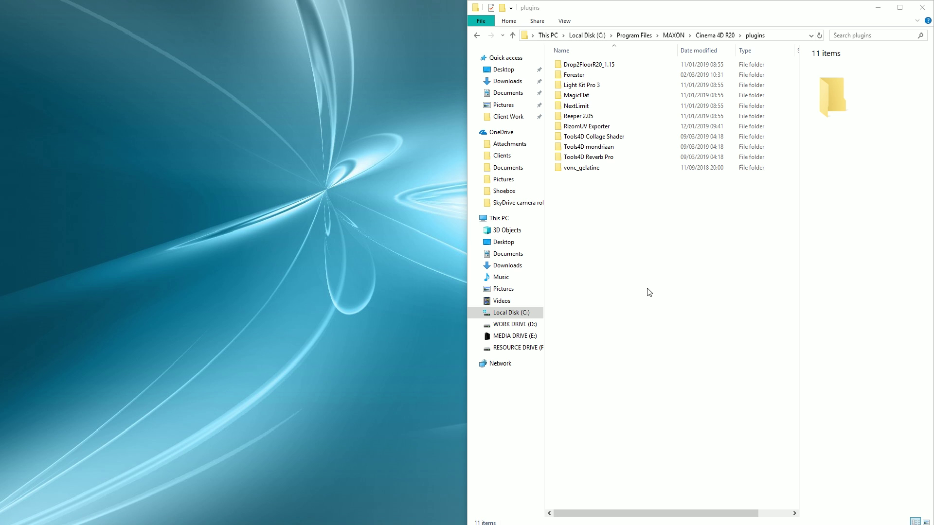
mouse_move(336, 524)
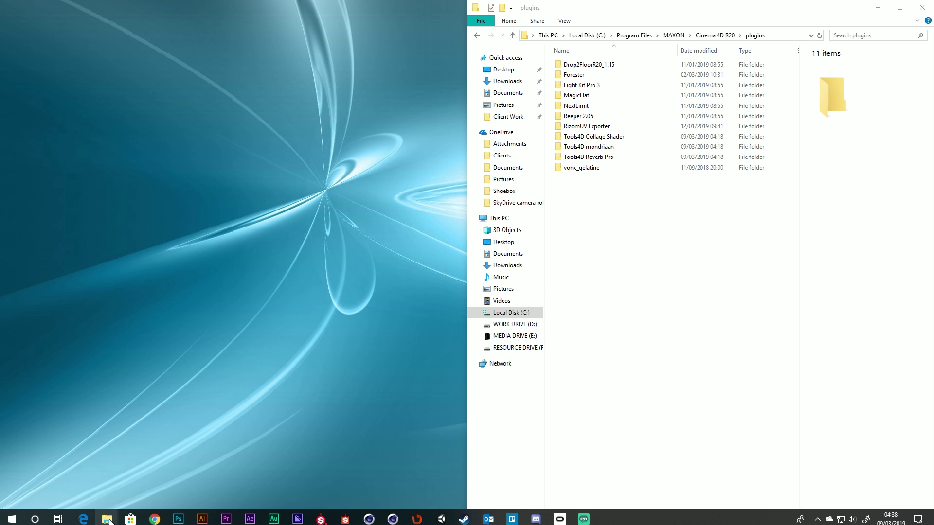
Paste c4d_bridge.xdl64 and c4d_bridge.xlib into Tools4D Collage Shader, granting administrator permission for all items.
mouse_move(107, 519)
click(90, 492)
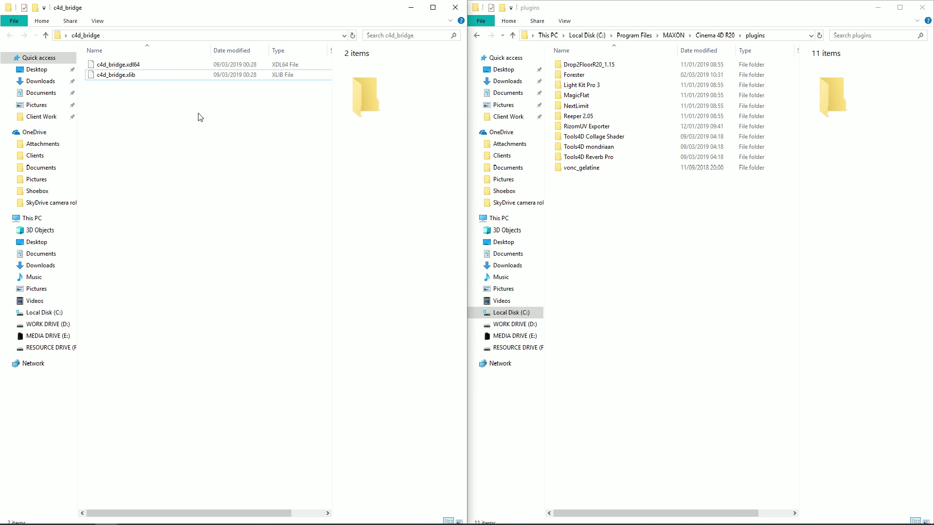
click(119, 65)
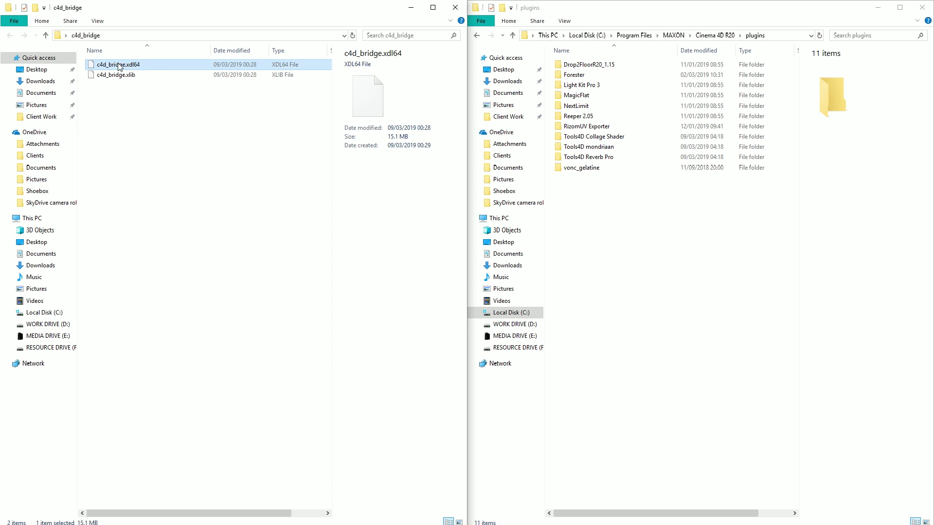
click(118, 76)
click(168, 149)
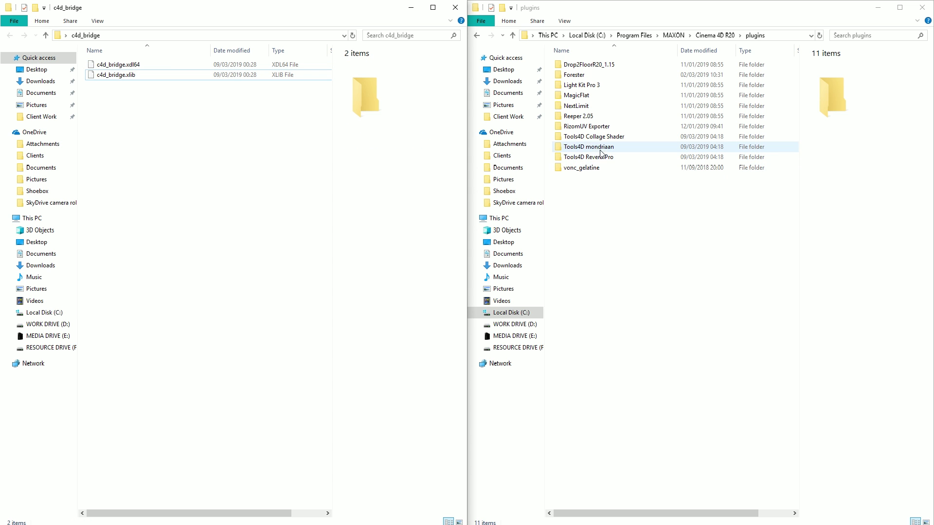
double_click(587, 137)
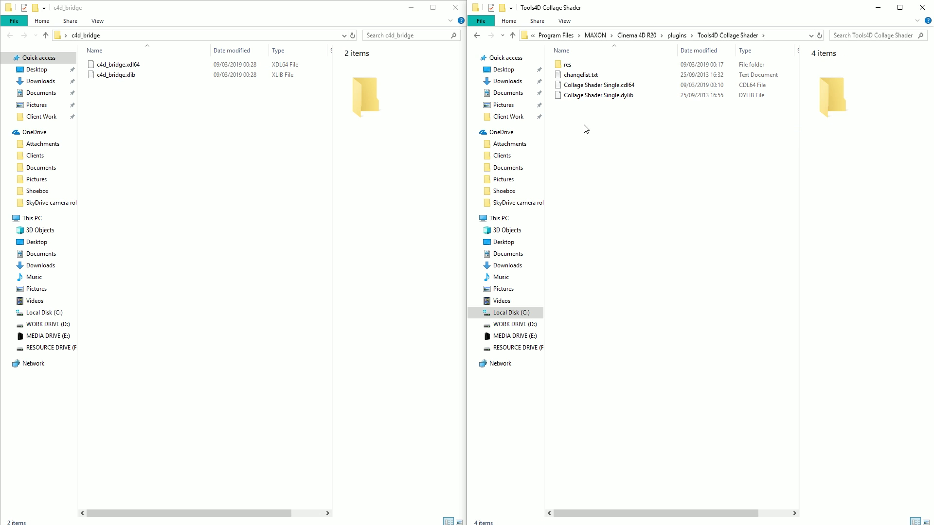
click(114, 76)
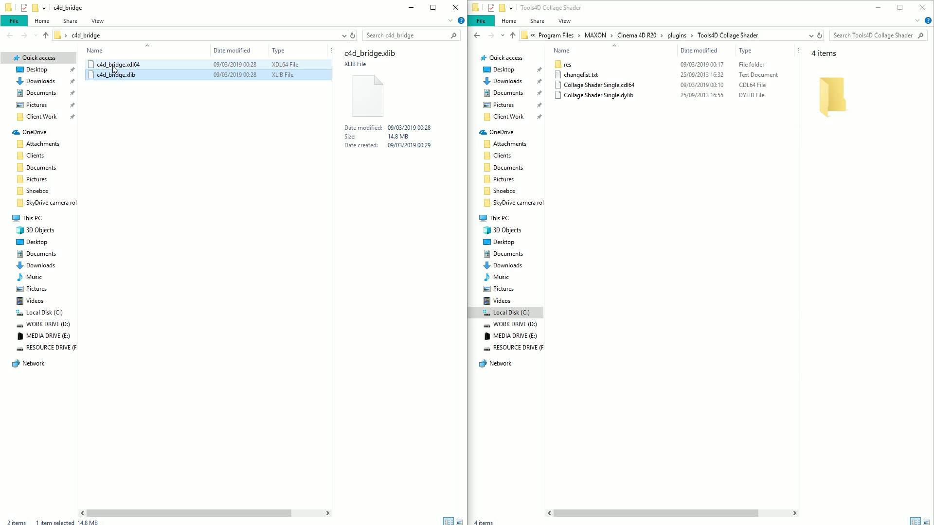
shift+click(113, 66)
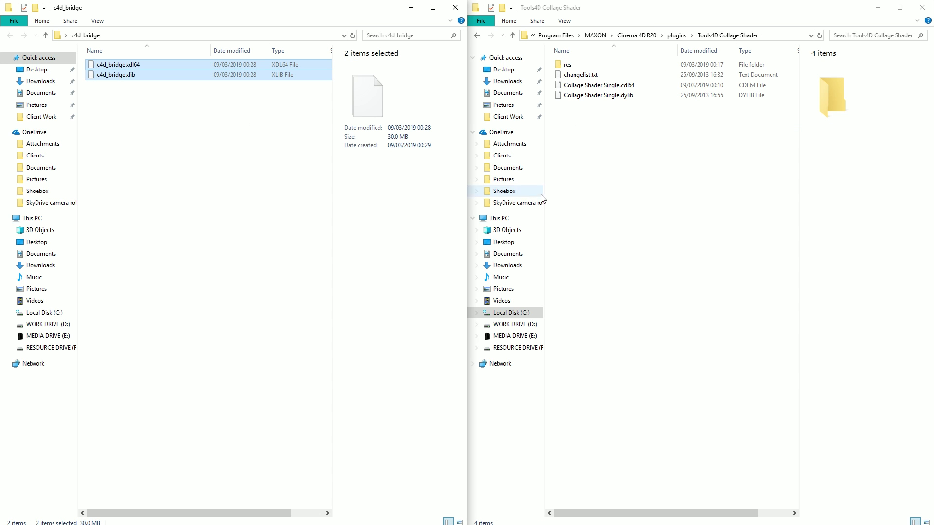
click(596, 205)
key(ctrl+v)
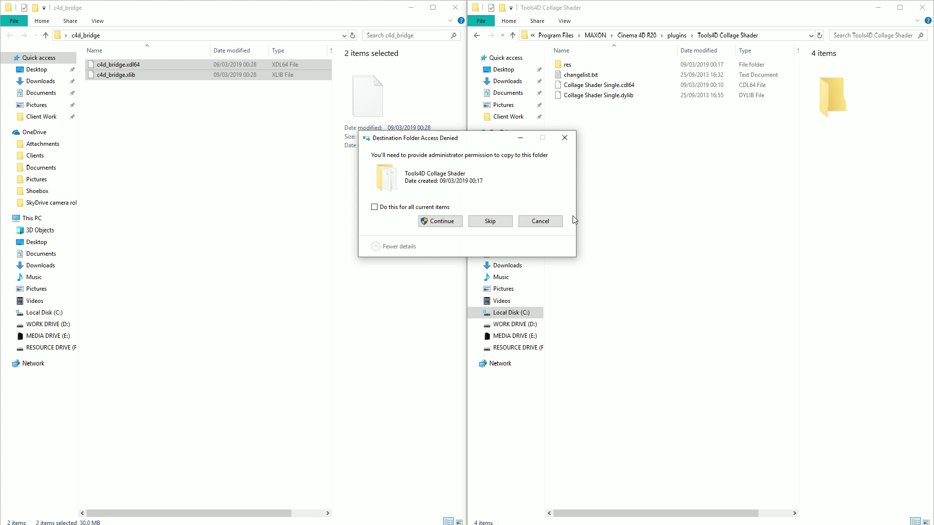
click(384, 209)
click(450, 223)
click(627, 180)
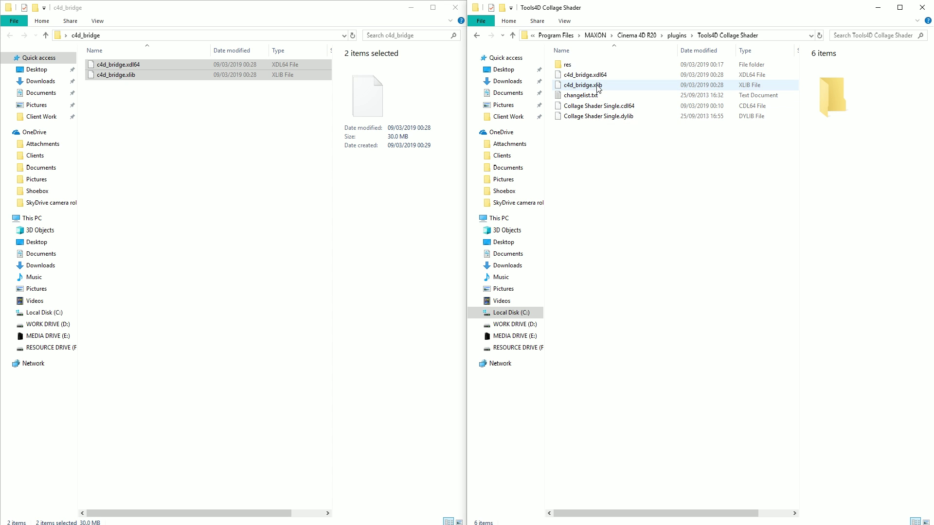
Paste the two c4d_bridge files into the Tools4D mondriaan plugin folder.
click(676, 36)
double_click(587, 148)
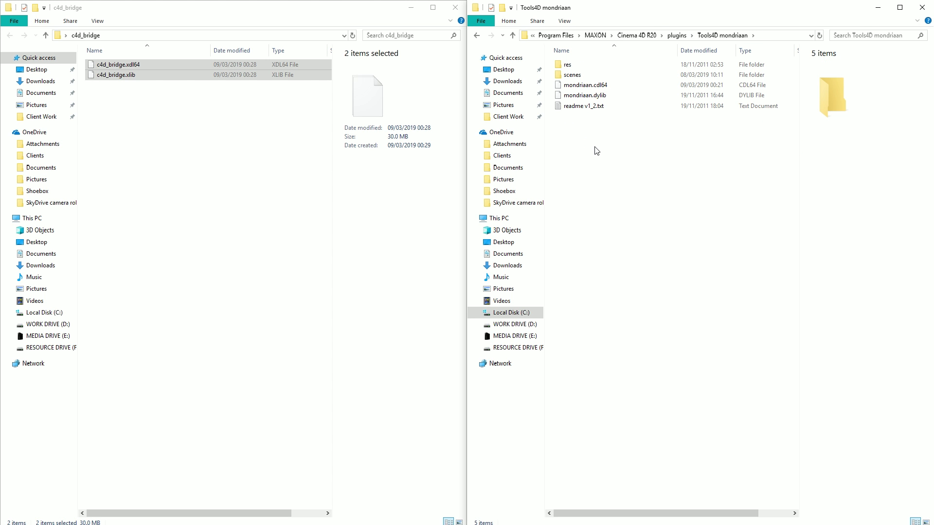
click(157, 88)
click(618, 160)
key(ctrl+v)
click(617, 158)
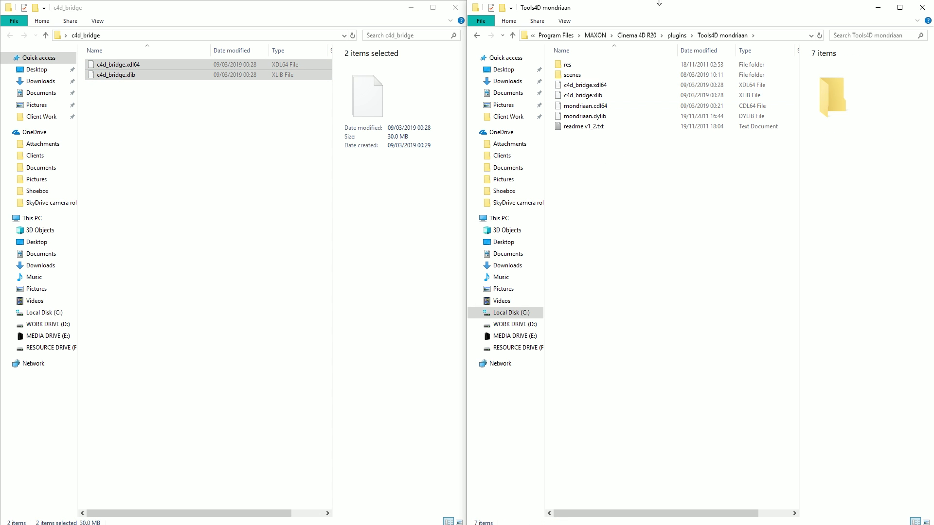
Paste the two c4d_bridge files into the Tools4D Reverb Pro plugin folder.
click(677, 35)
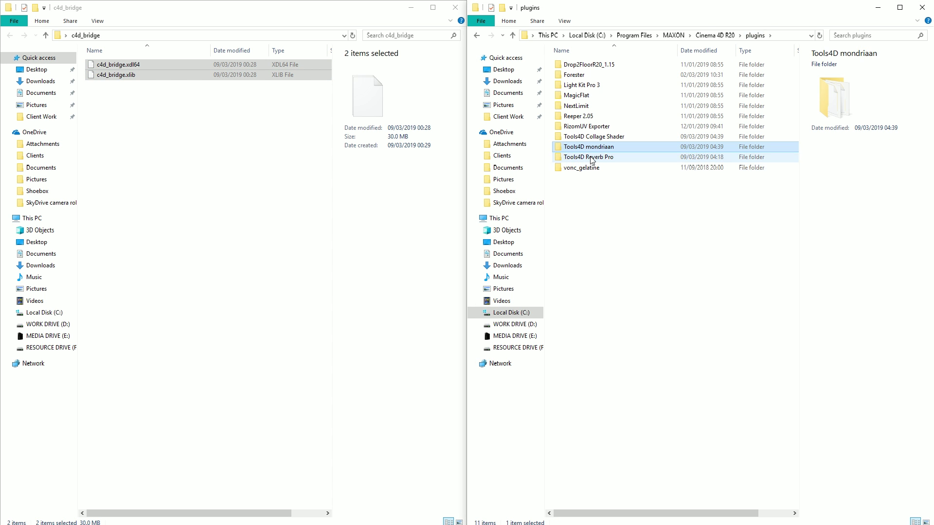
double_click(593, 160)
key(ctrl+v)
click(599, 218)
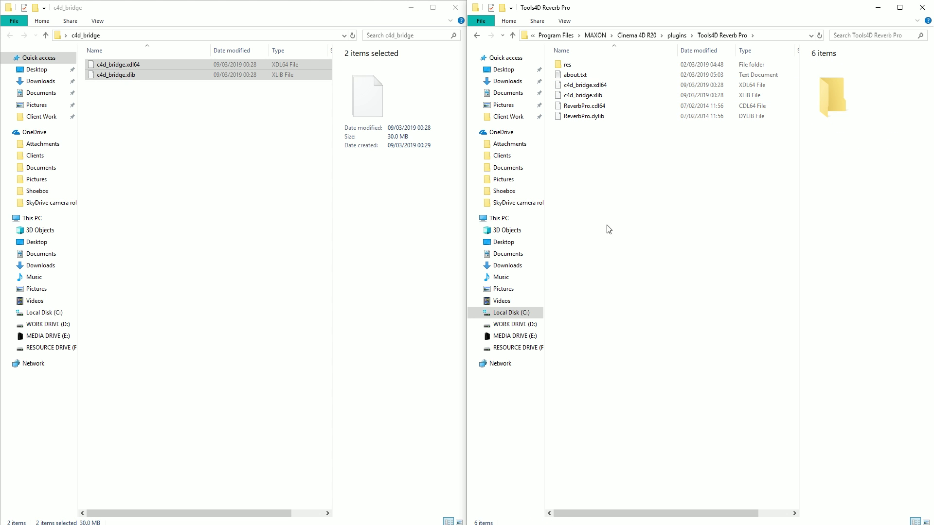
click(676, 36)
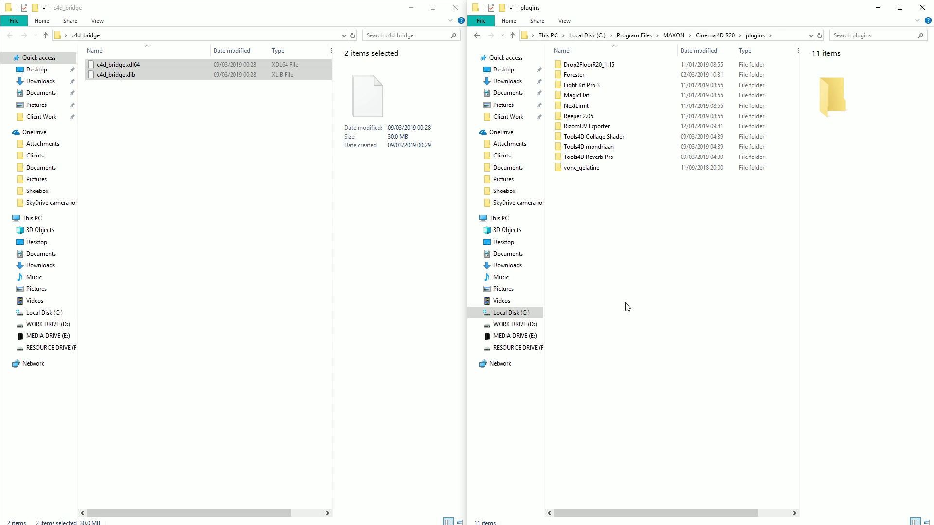
mouse_move(387, 523)
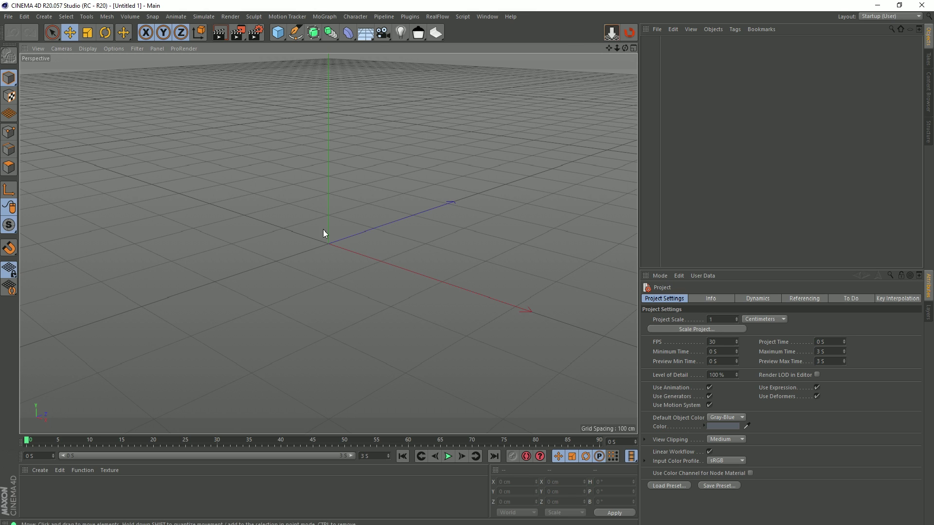
Create material Mat and confirm Tools4D Collage and Mondrian appear in its colour Texture shader list.
double_click(36, 495)
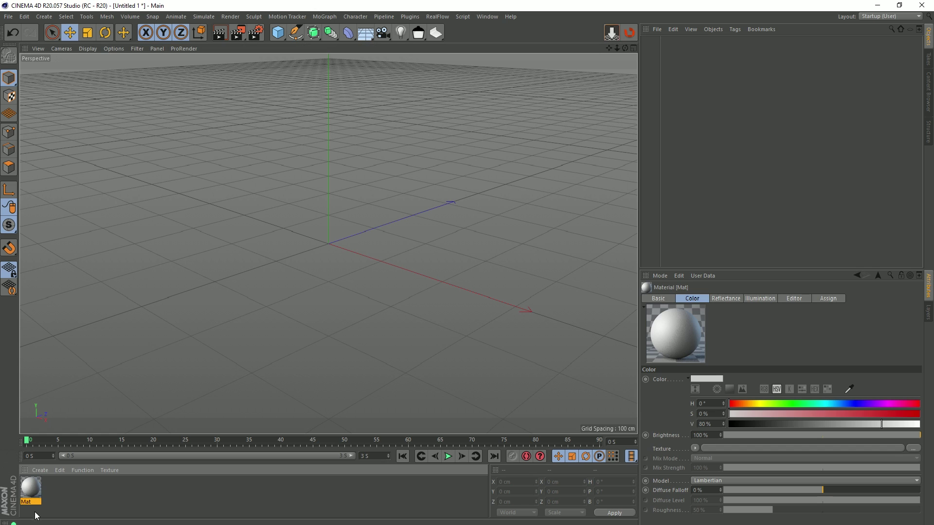
double_click(31, 488)
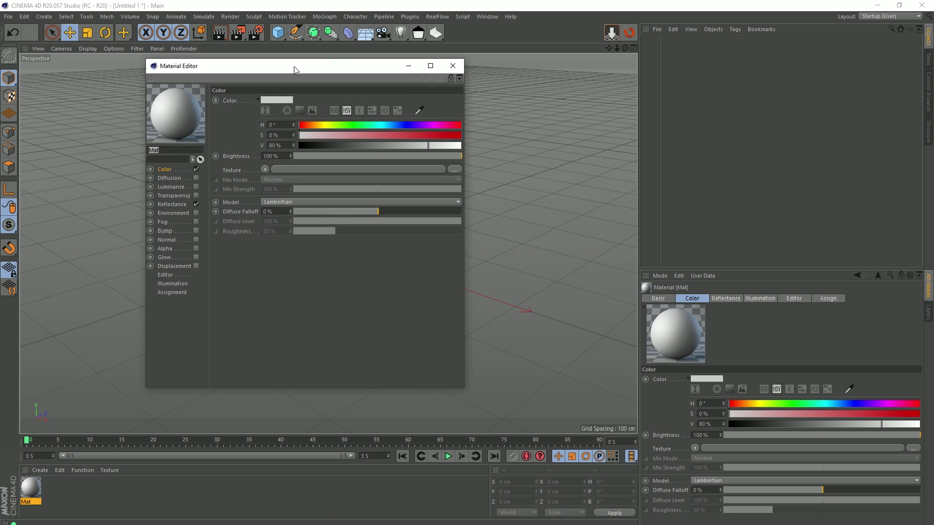
drag(294, 66, 449, 53)
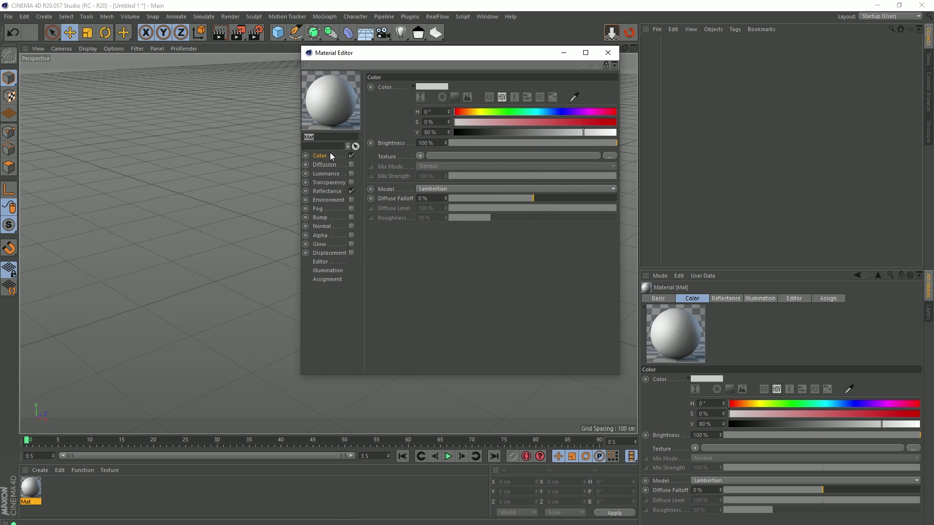
click(419, 157)
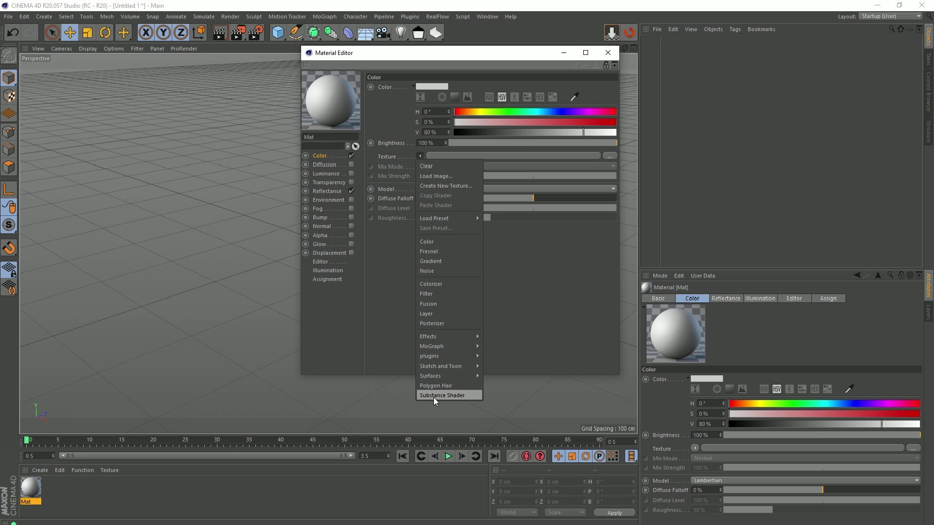
mouse_move(437, 357)
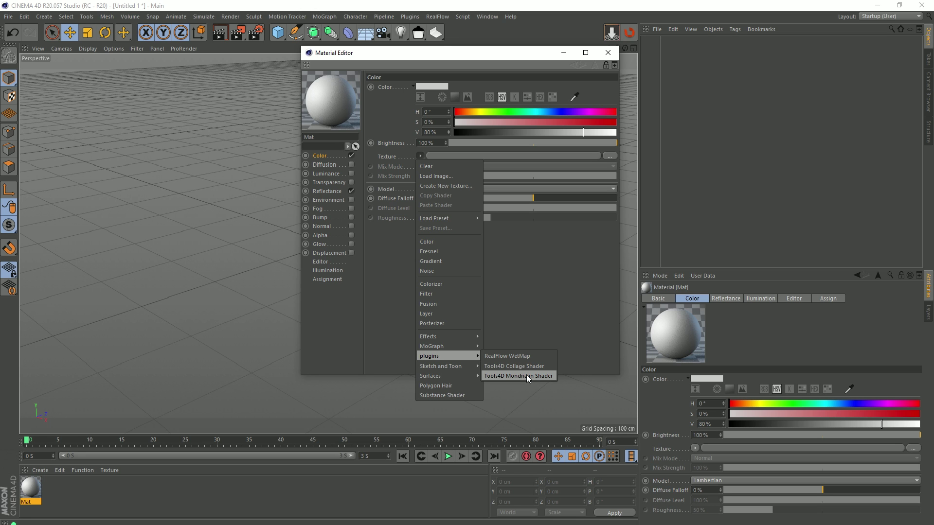
click(550, 271)
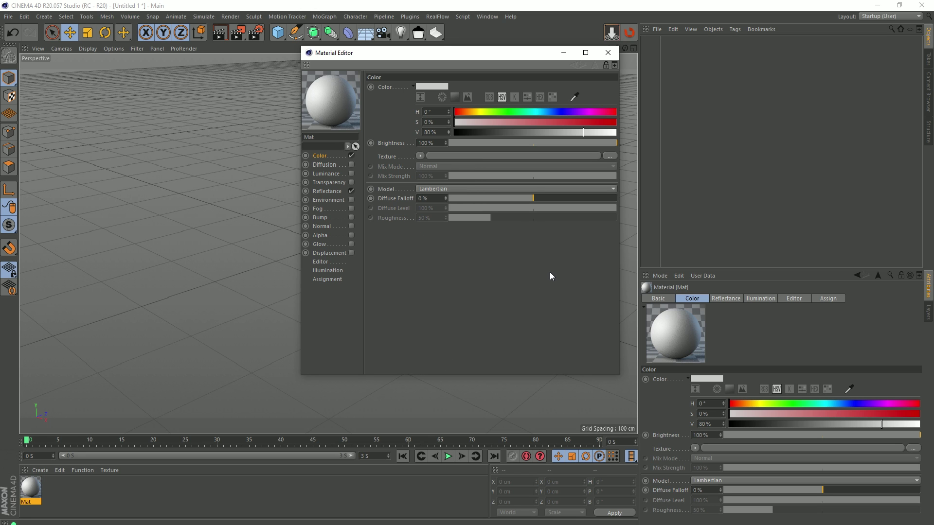
click(607, 53)
Add a Cube and pick Tools4D Reverb Pro Tag from its Object Manager tag menu.
drag(281, 34, 355, 46)
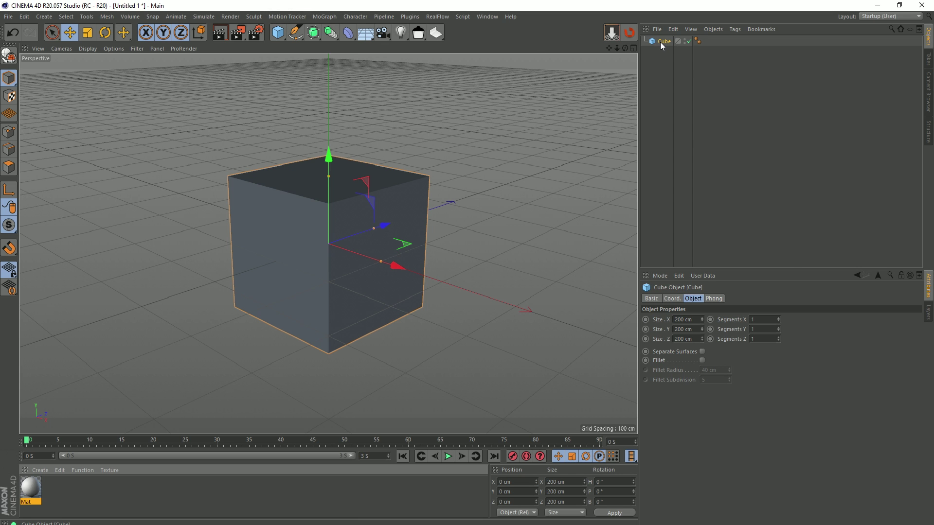
right_click(661, 42)
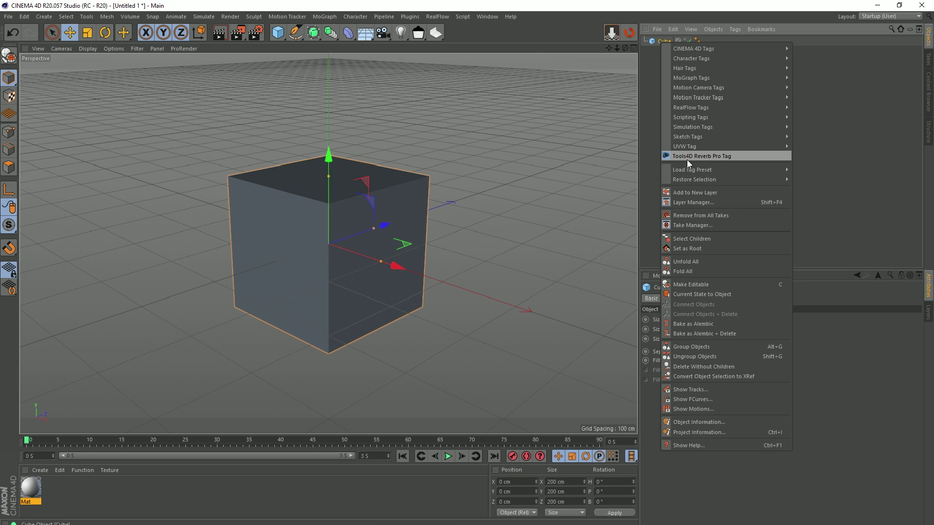
click(728, 160)
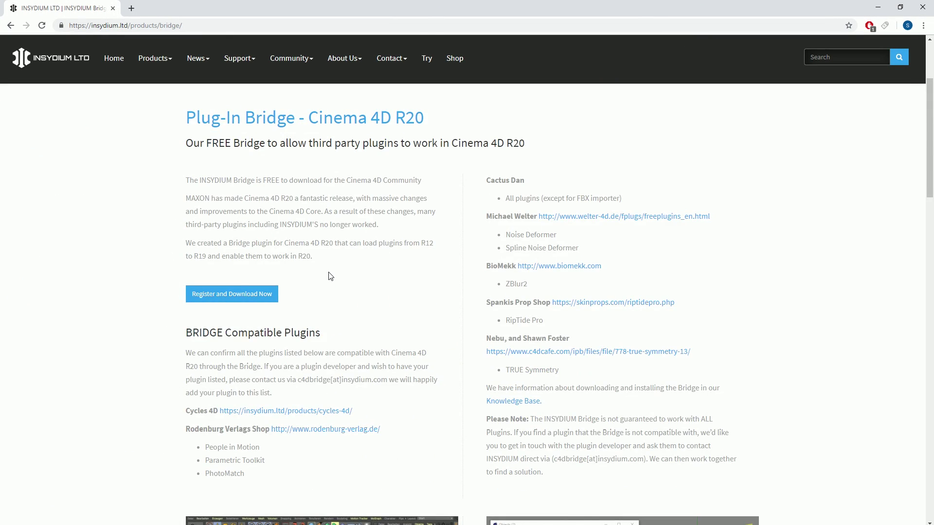
Scroll the Plug-In Bridge compatible plugins list, then shrink Chrome and drag it off screen.
scroll(336, 277, up, 3)
scroll(324, 283, down, 7)
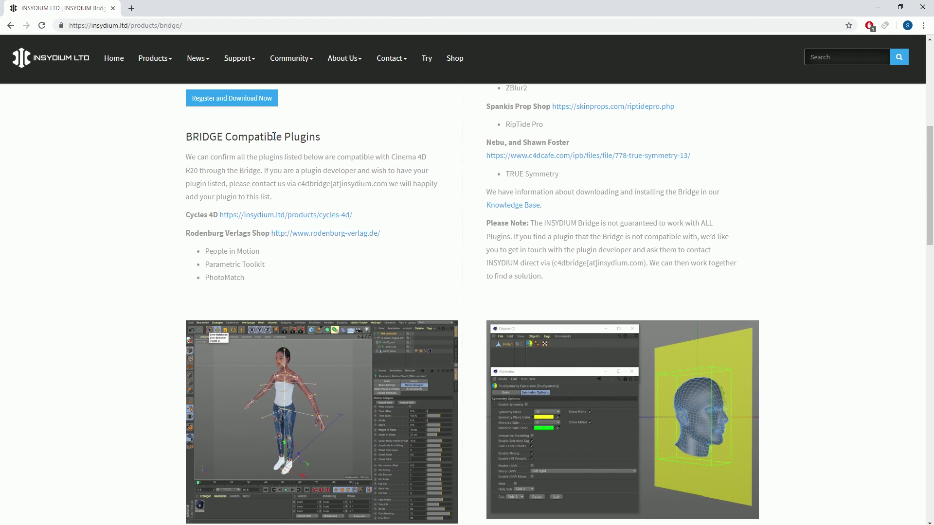
scroll(441, 290, down, 10)
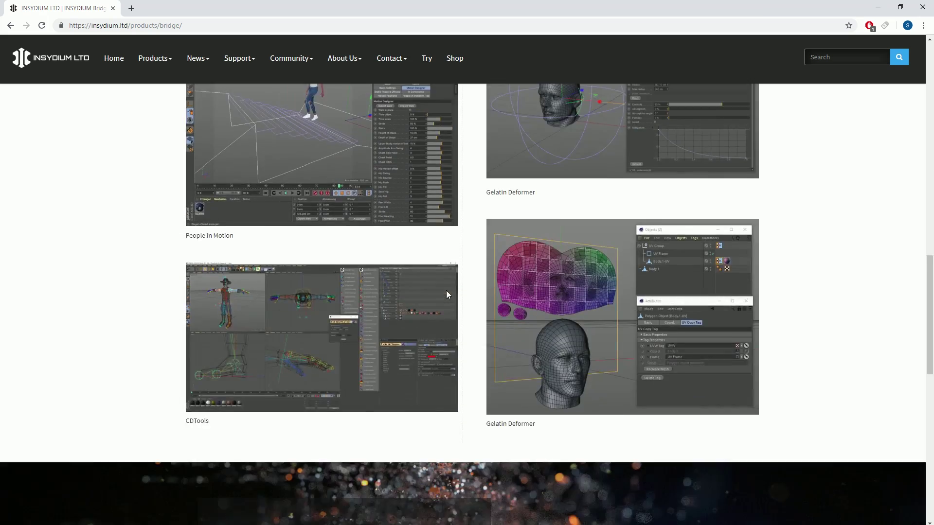
scroll(447, 291, down, 6)
scroll(459, 307, up, 16)
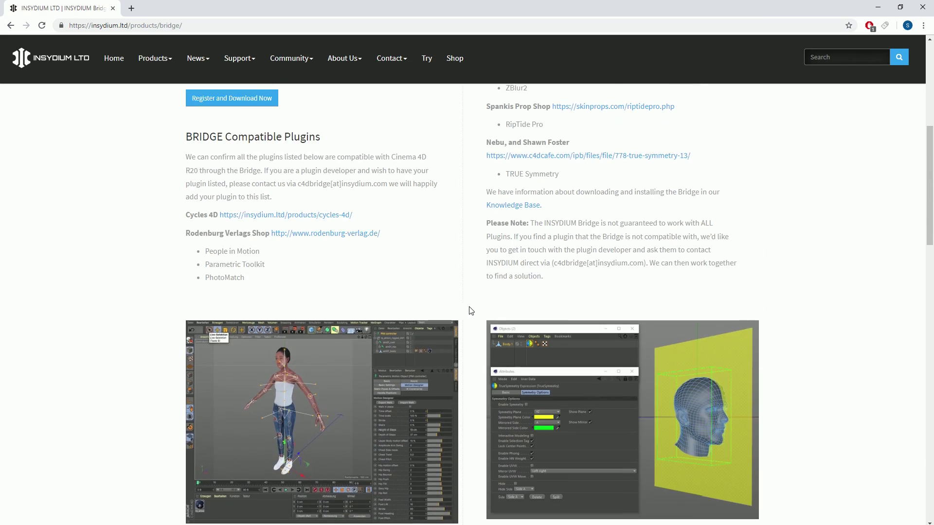
scroll(408, 291, up, 6)
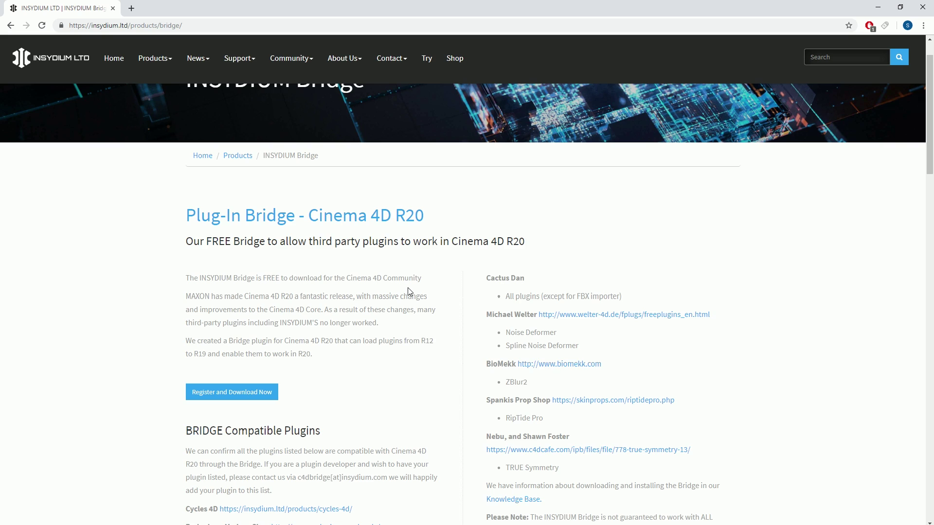
scroll(409, 291, down, 2)
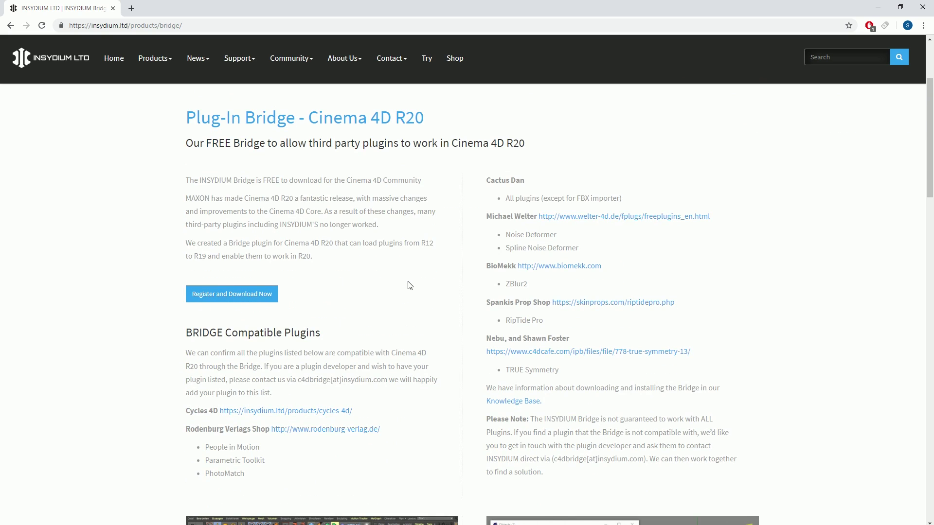
scroll(409, 286, down, 15)
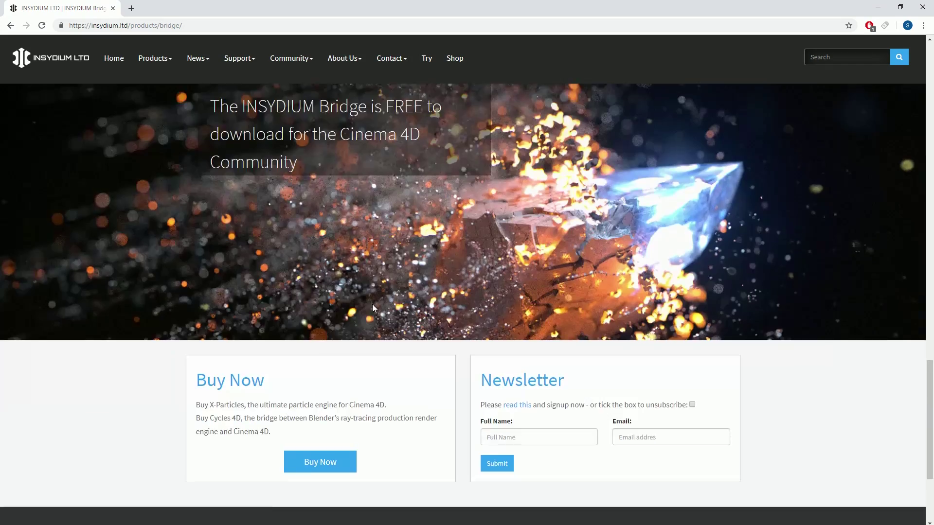
scroll(373, 301, down, 2)
scroll(373, 299, up, 12)
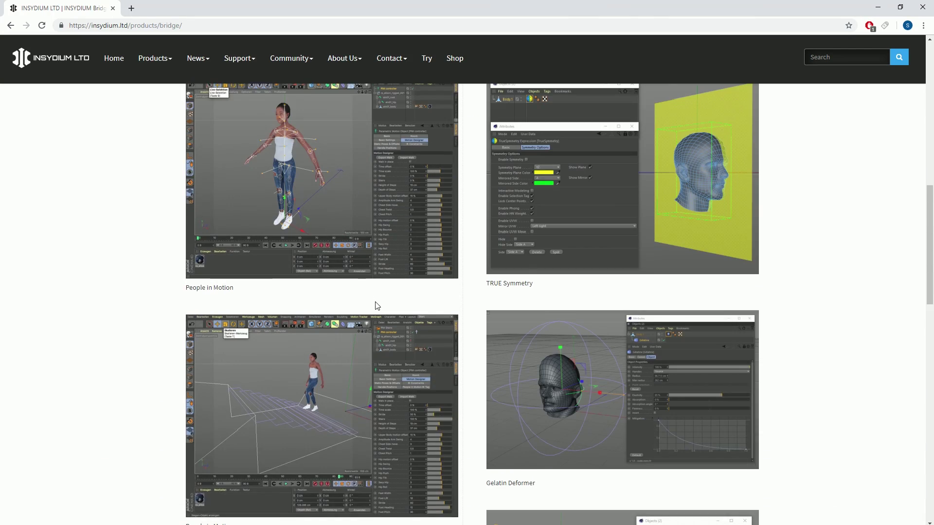
scroll(384, 307, up, 12)
scroll(402, 306, down, 4)
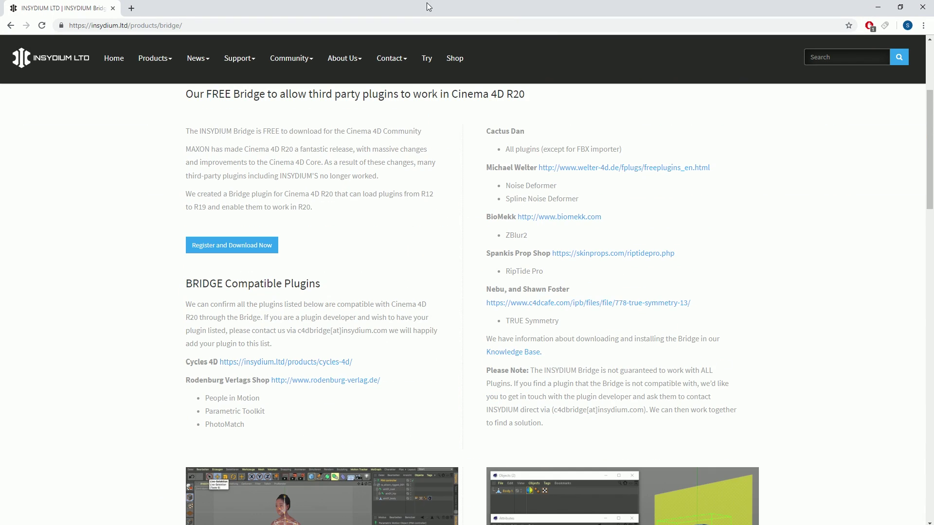
drag(427, 4, 476, 82)
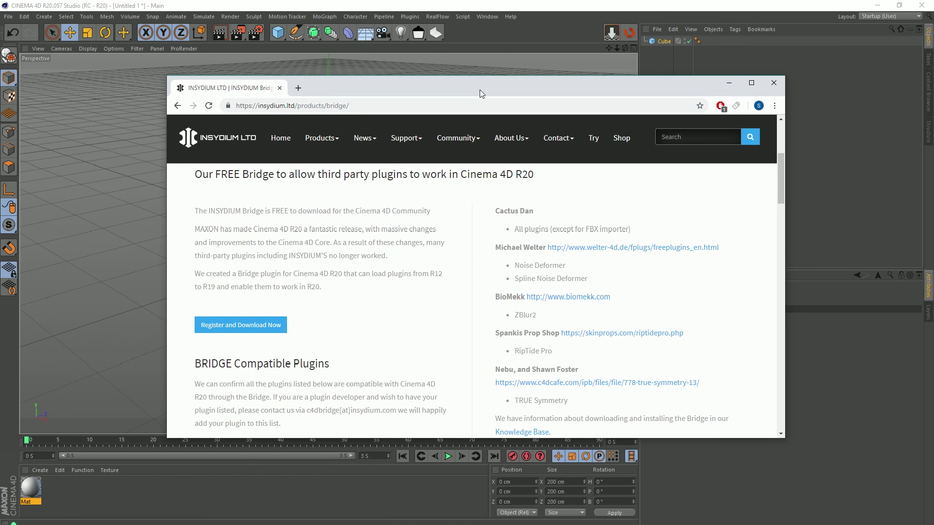
drag(480, 89, 933, 253)
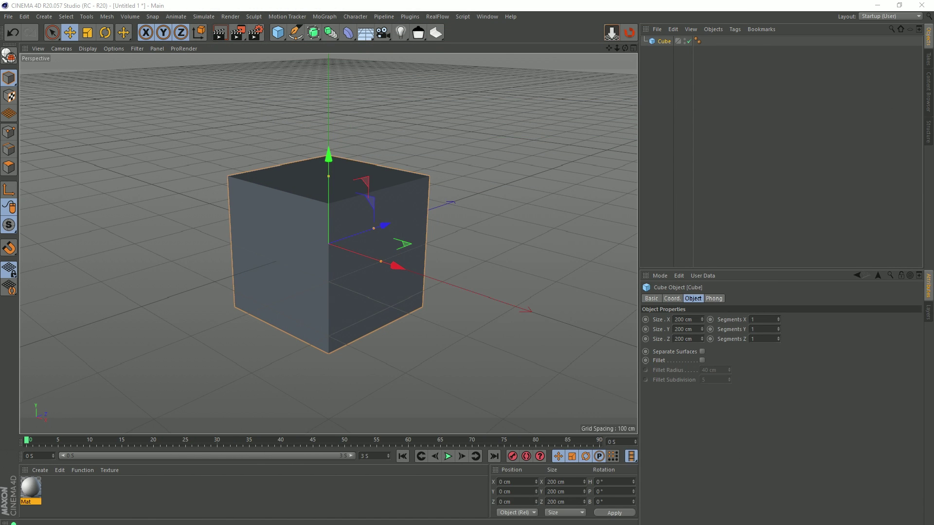
scroll(462, 127, up, 2)
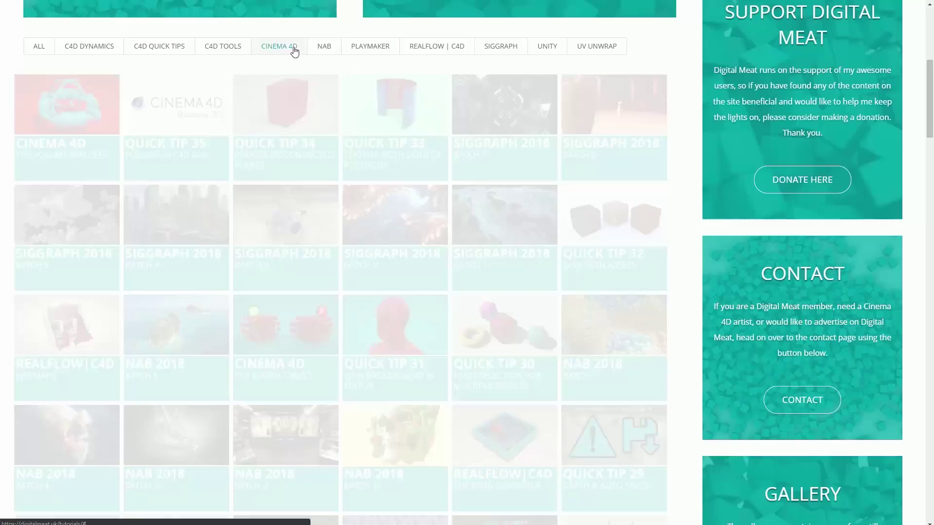
Filter tutorials to CINEMA 4D and NAB, then add the £20.00 Prime Membership to the basket.
click(261, 53)
click(323, 49)
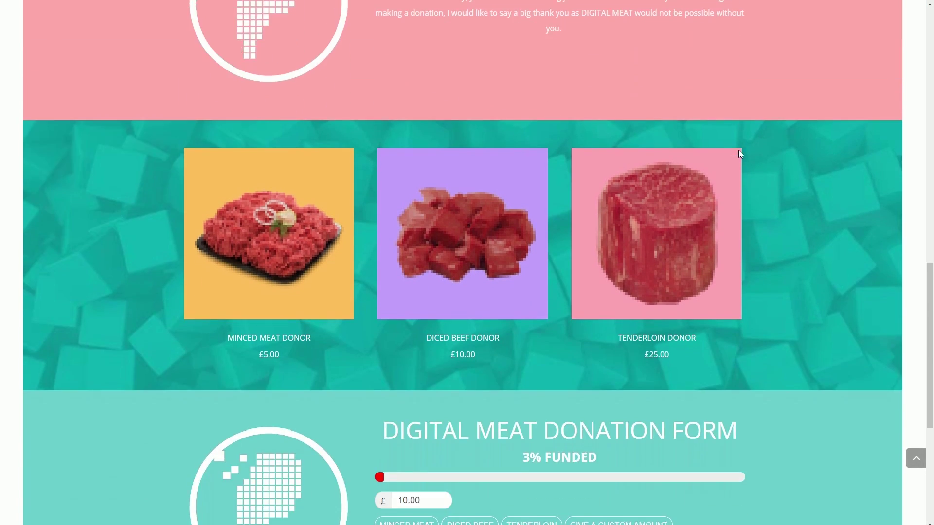
scroll(739, 153, down, 6)
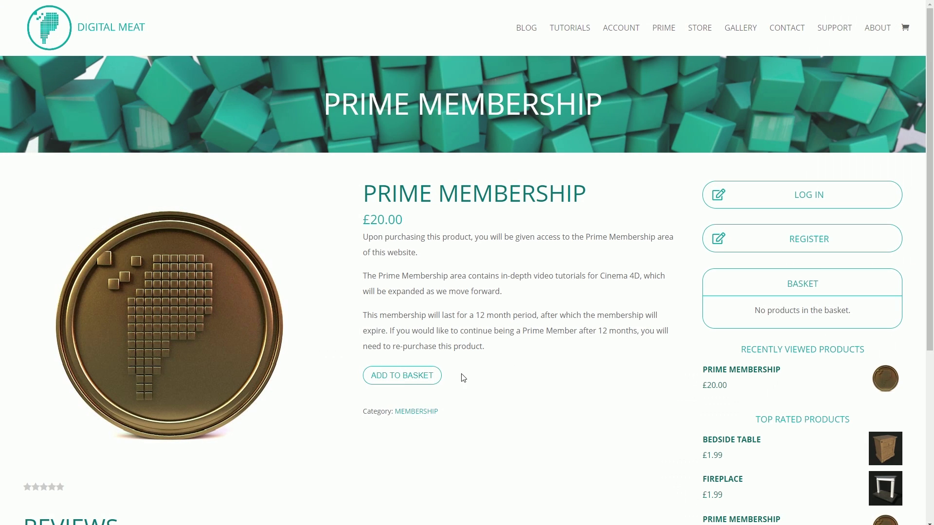
click(408, 381)
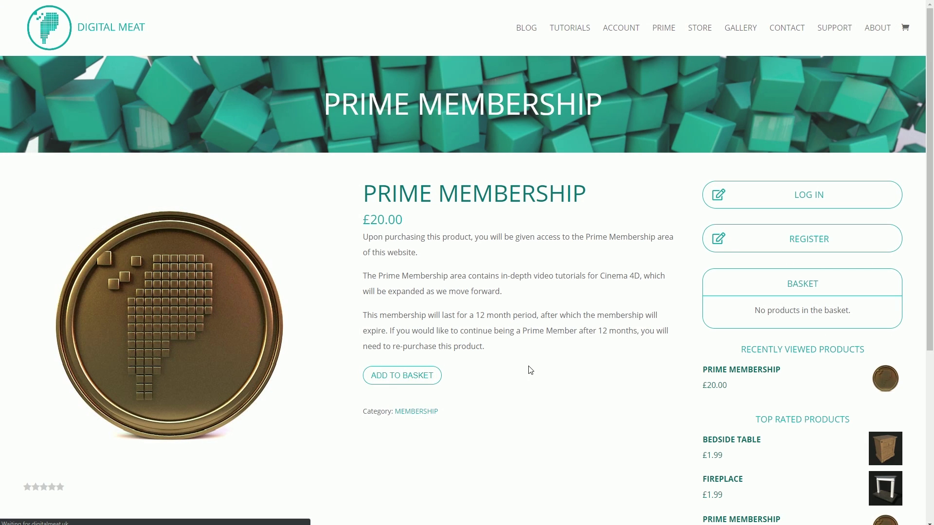